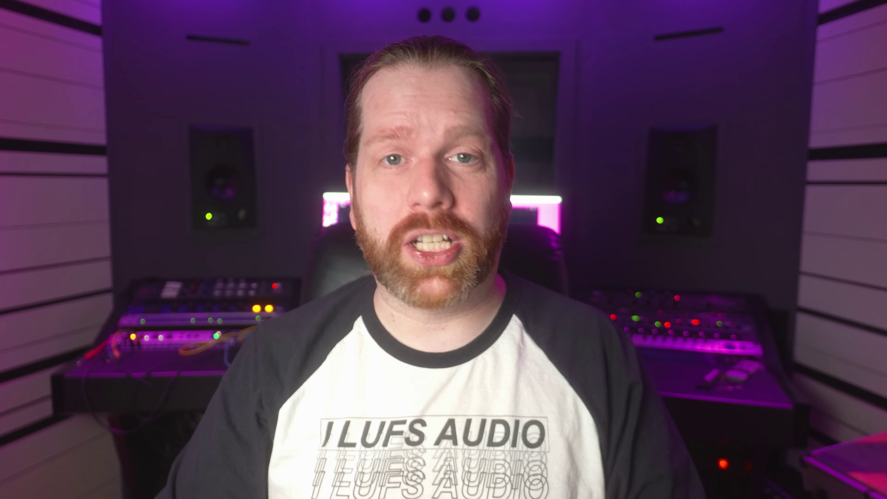
click(295, 288)
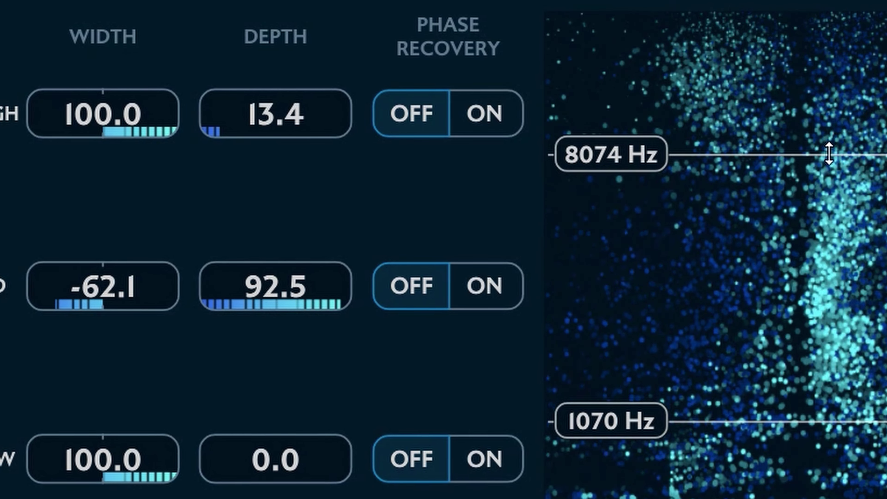
drag(828, 153, 831, 152)
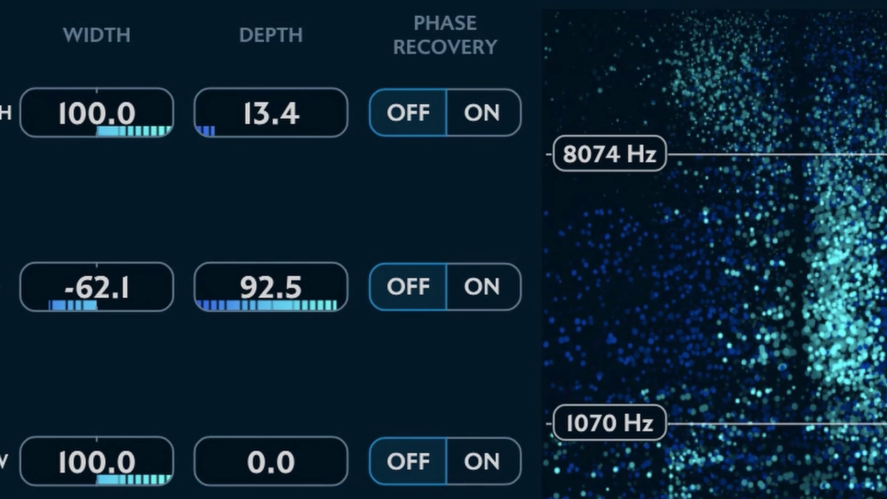
double_click(295, 296)
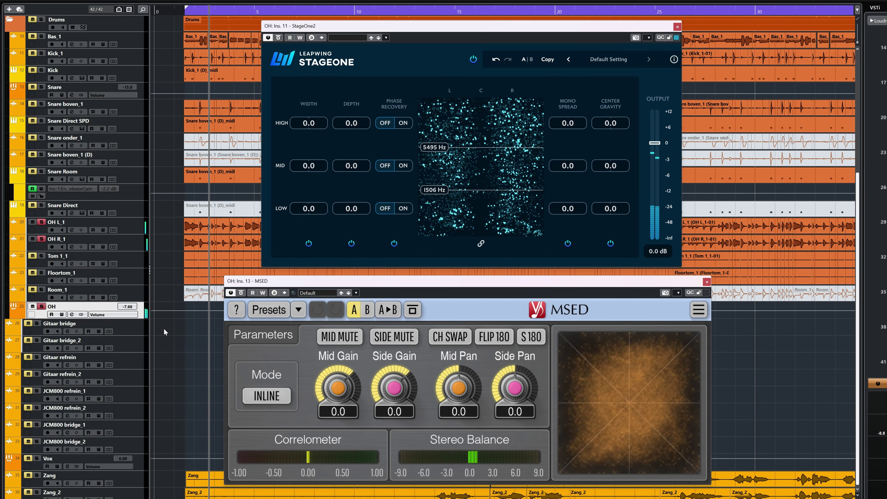
Open the mixer and set the phase of the OH R_1 overhead channel to 0°
click(180, 13)
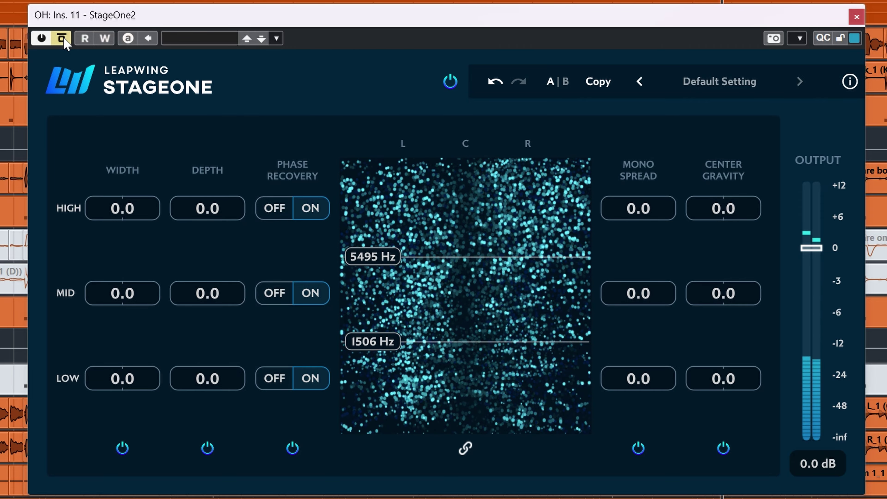
key(F3)
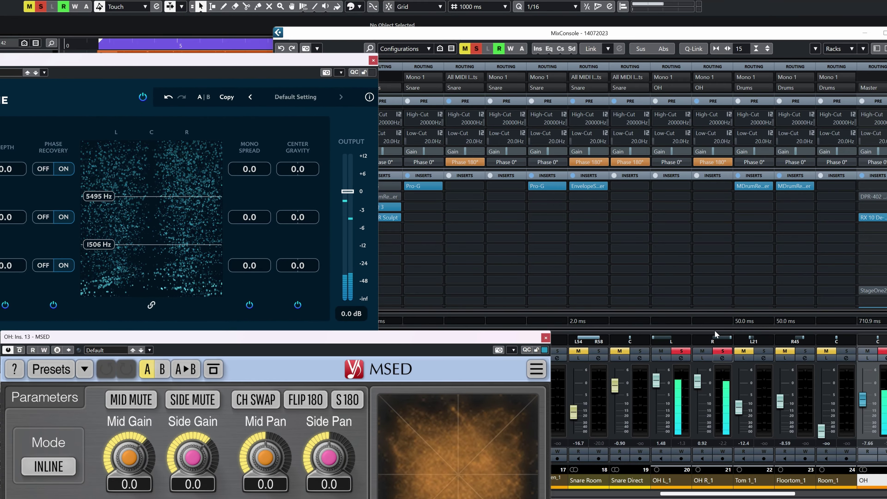
click(711, 164)
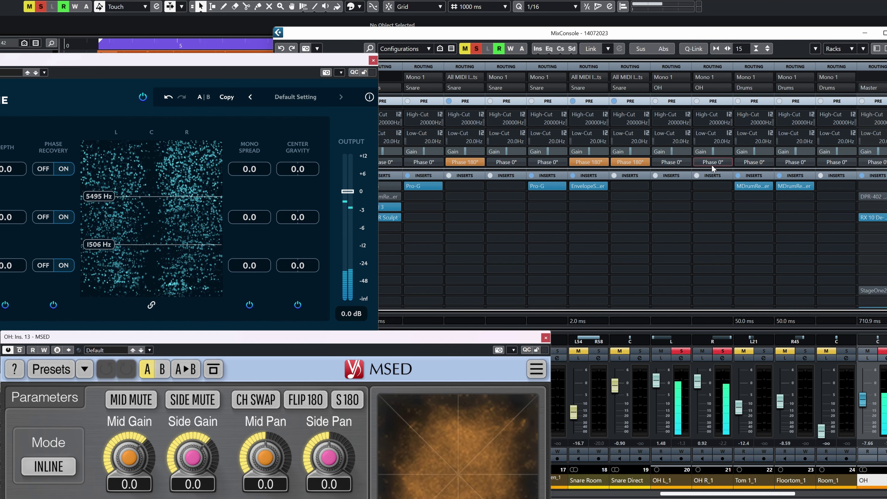
mouse_move(288, 487)
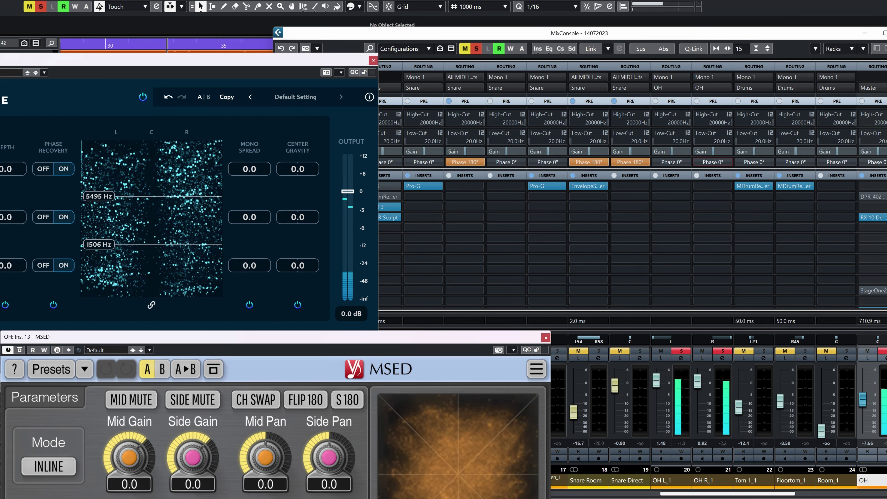
drag(322, 342, 356, 356)
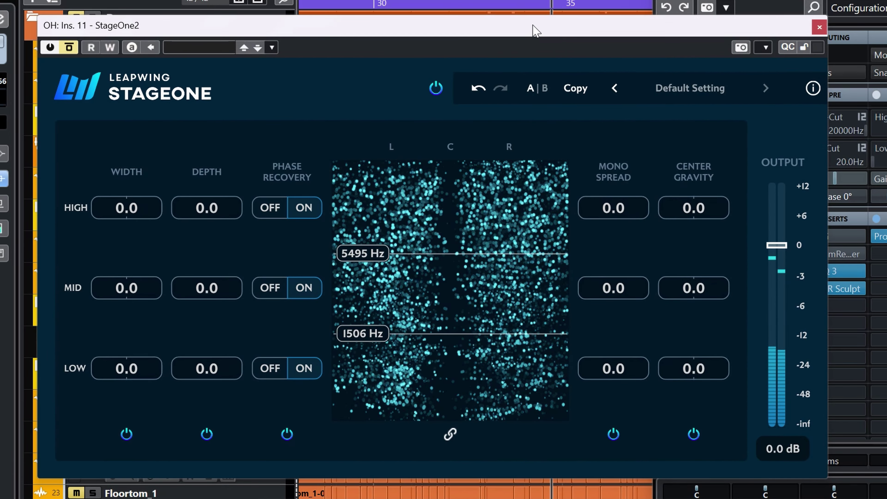
drag(348, 44, 373, 45)
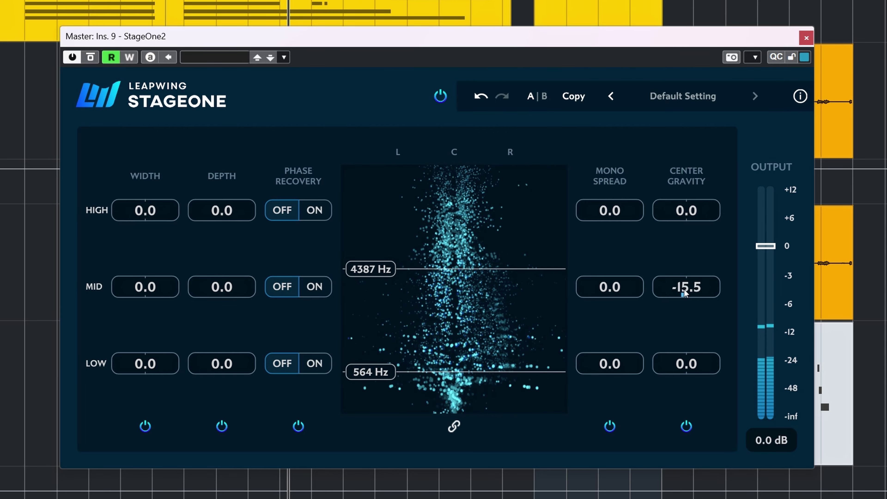
Set the mid band's Center Gravity to -16.9 on the master StageOne and adjust the low band's Center Gravity
drag(671, 293, 648, 298)
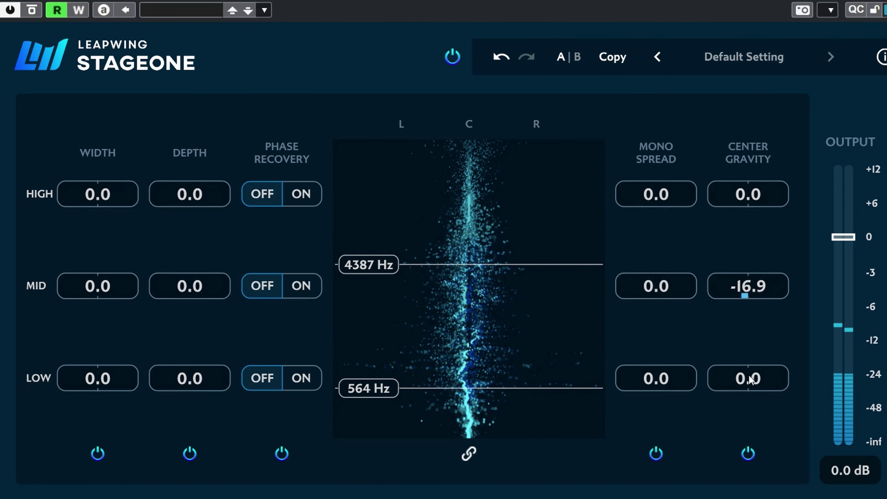
drag(806, 379, 754, 357)
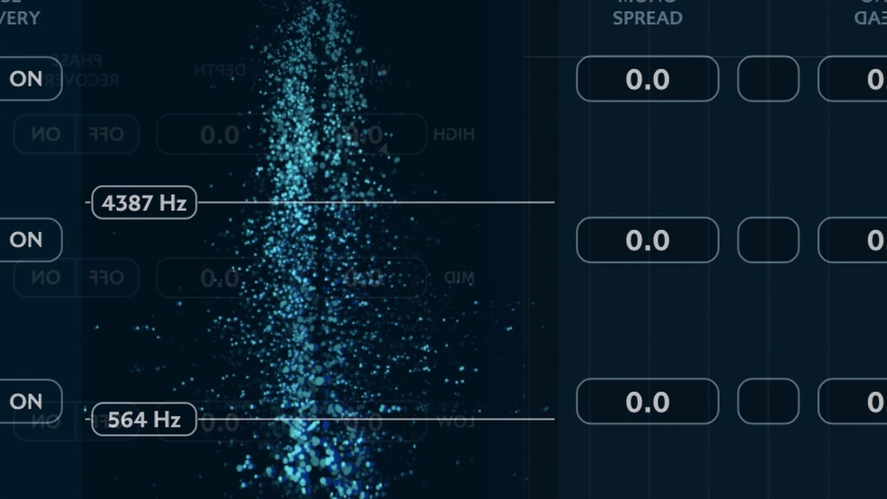
Set the master StageOne Width to 85.9 for the high band, 60.7 for the mid band and -80.5 for the low band
drag(419, 129, 471, 131)
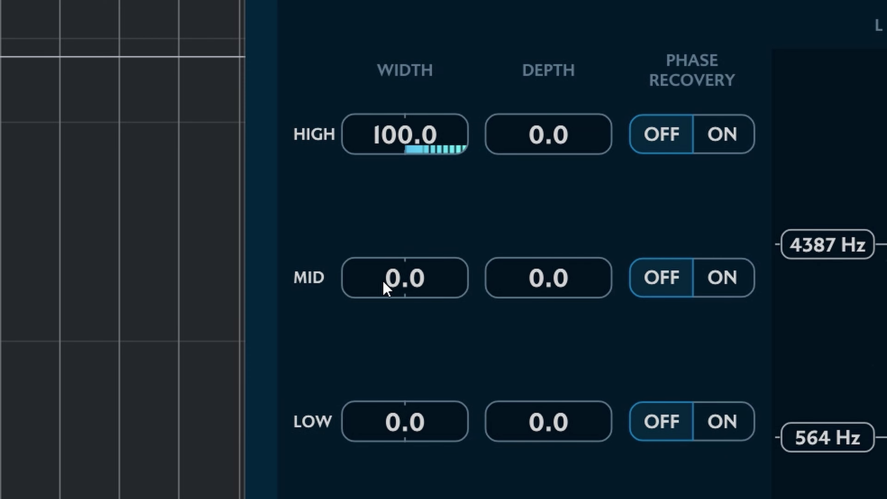
drag(434, 418, 427, 417)
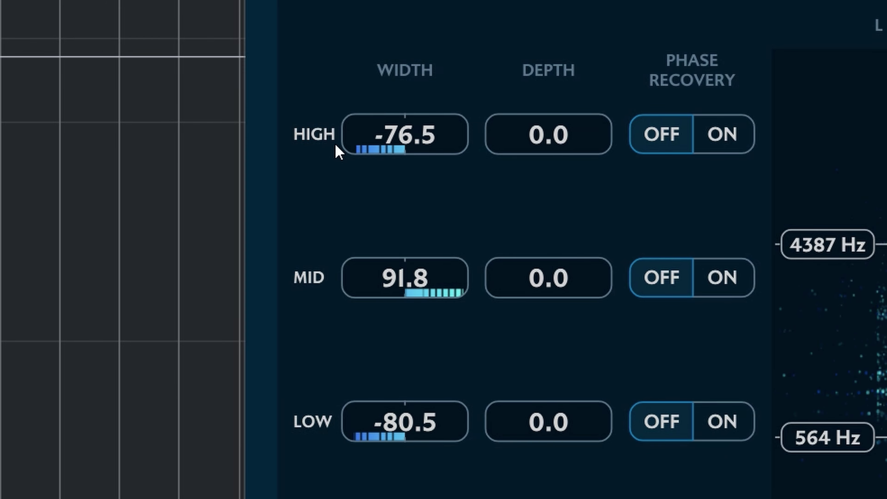
drag(336, 146, 441, 158)
drag(425, 280, 410, 282)
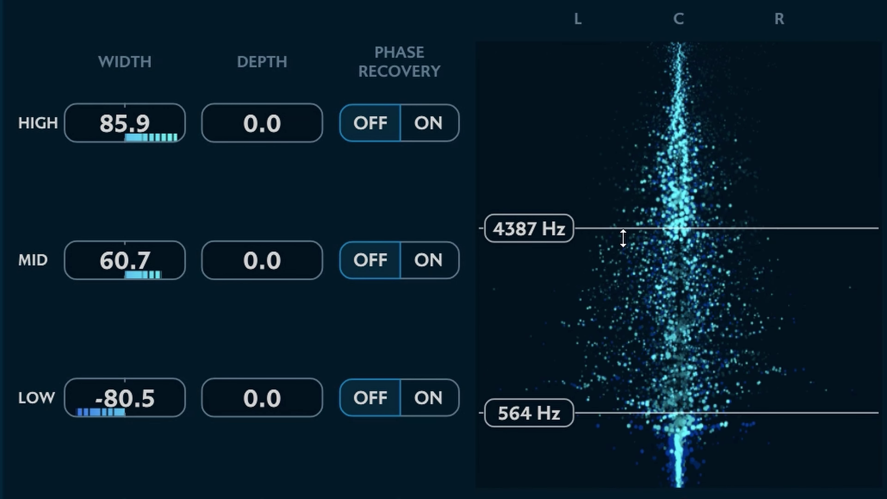
Raise both crossover frequencies of the master StageOne and readjust the Width of the low, mid and high bands
drag(623, 238, 625, 184)
drag(663, 413, 664, 337)
drag(109, 398, 112, 396)
drag(117, 263, 117, 257)
drag(114, 141, 26, 133)
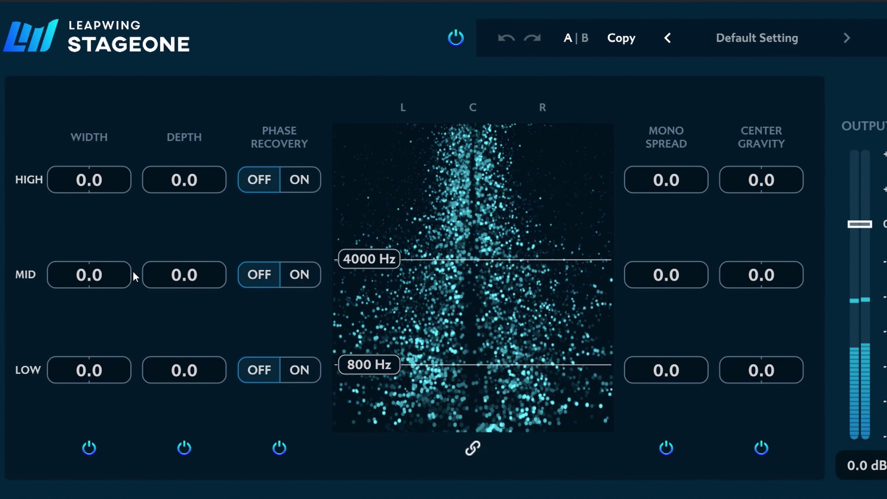
With the crossovers at 4000 Hz and 800 Hz, set the high and mid Width to 100 and adjust the low band's Width
drag(330, 284, 329, 281)
drag(87, 277, 99, 145)
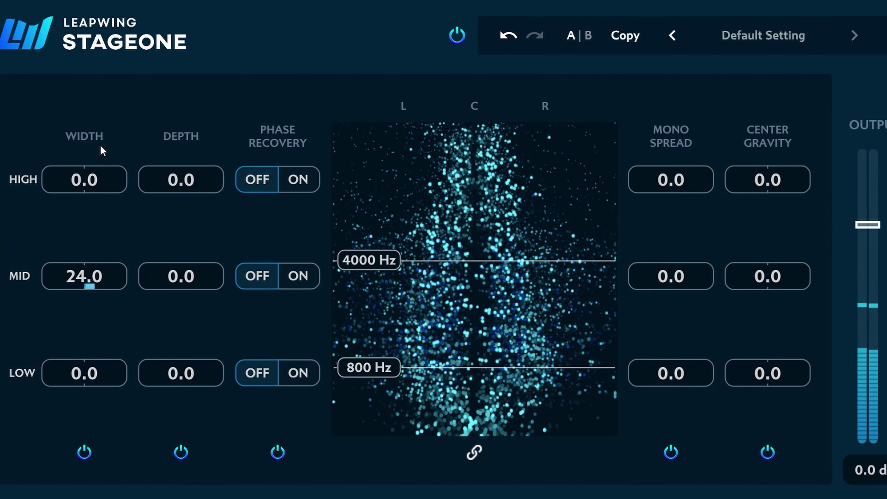
drag(95, 178, 148, 145)
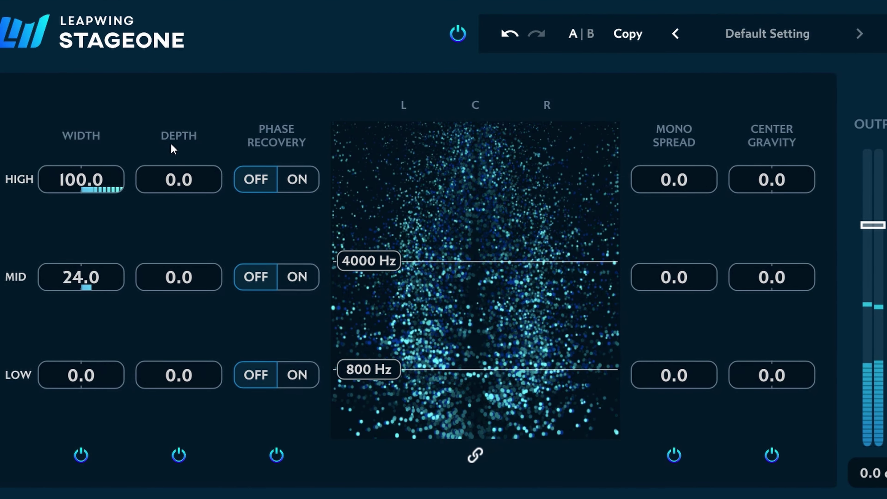
drag(83, 290, 122, 284)
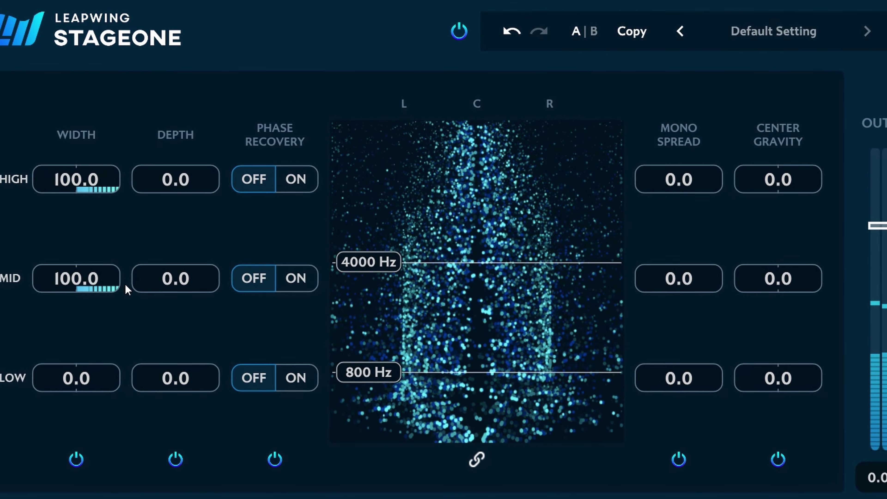
drag(75, 376, 303, 394)
drag(95, 378, 48, 374)
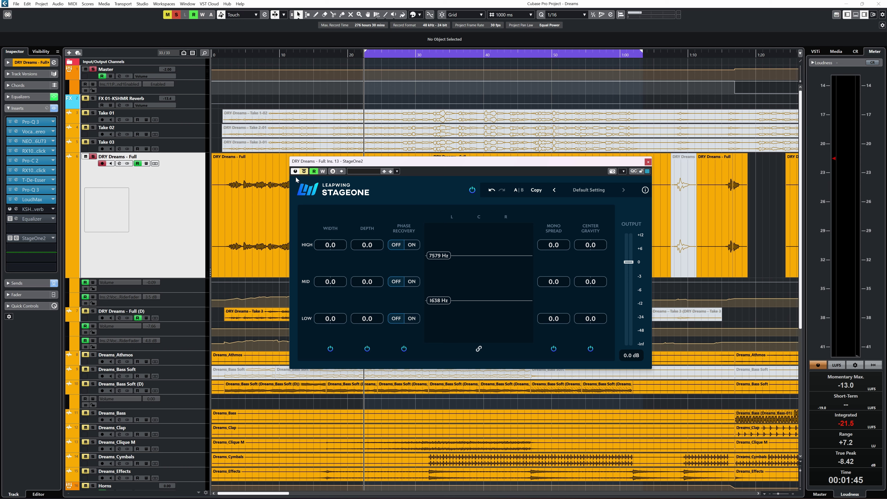
Play back the DRY Dreams vocal and set its Mono Spread to 100 for mid and high and 74.1 for low
key(space)
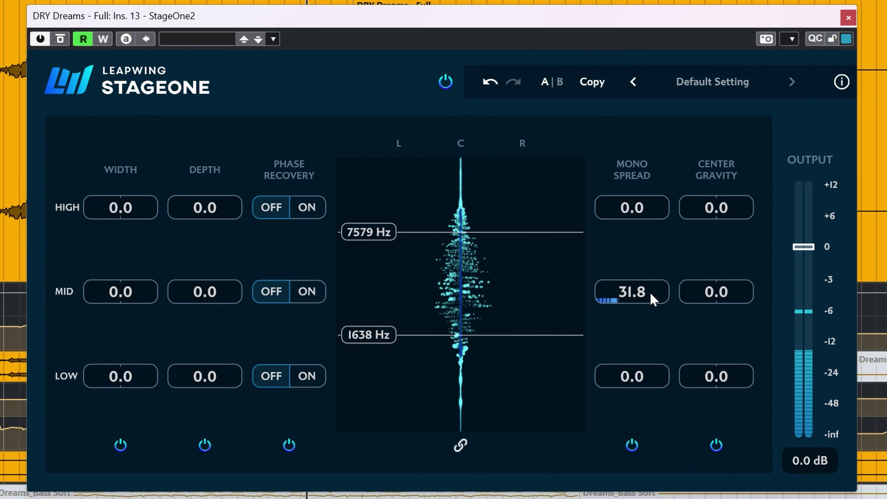
drag(692, 303, 727, 304)
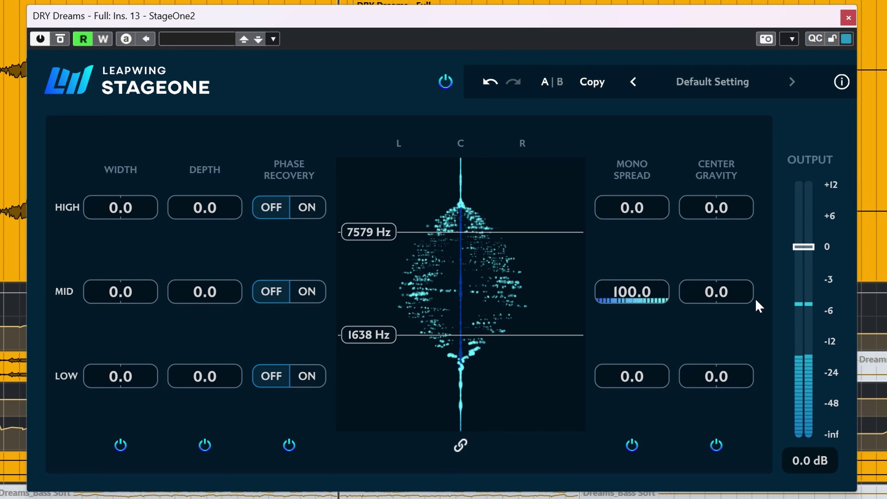
drag(643, 220, 745, 225)
drag(629, 376, 686, 386)
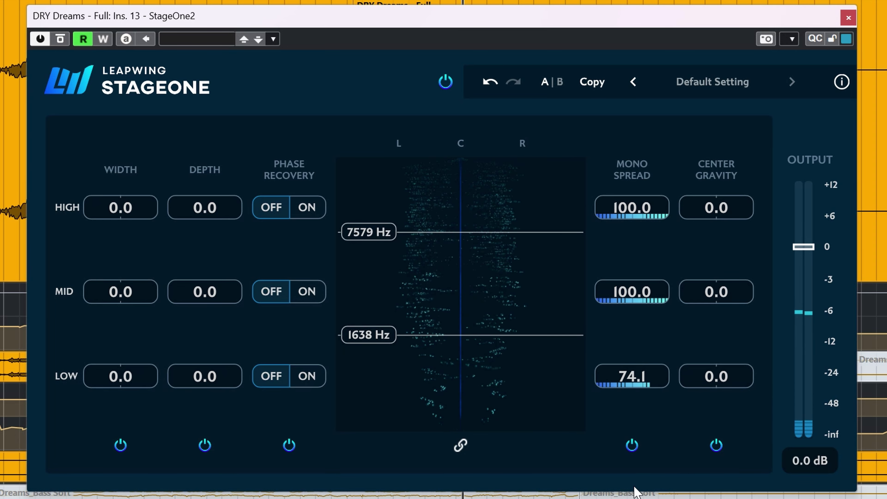
Compare the vocal with and without Mono Spread and with StageOne bypassed, leaving the processing active
click(636, 448)
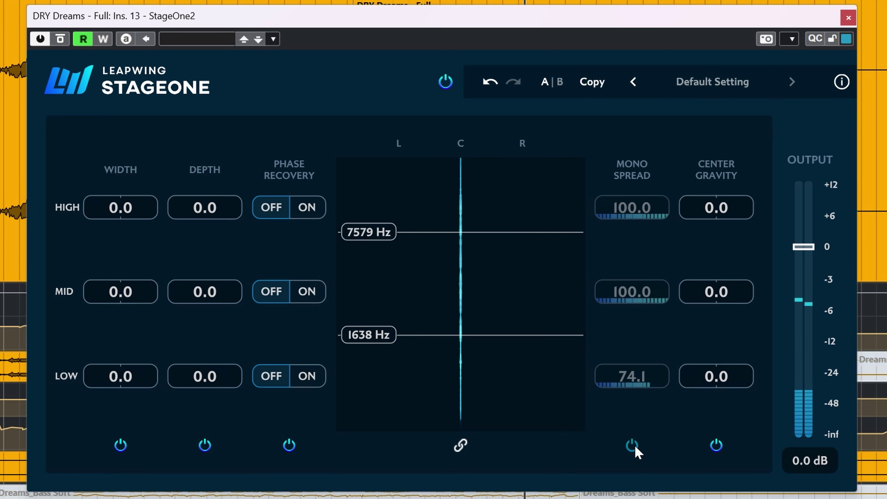
click(635, 449)
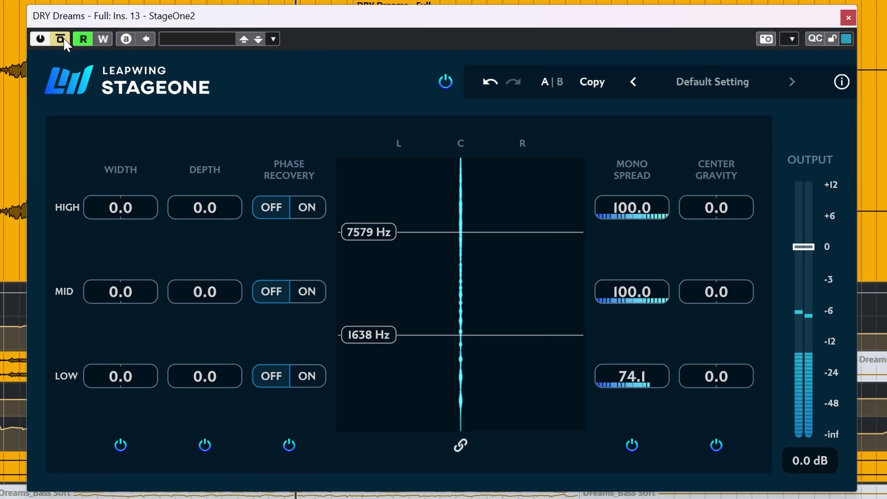
click(65, 40)
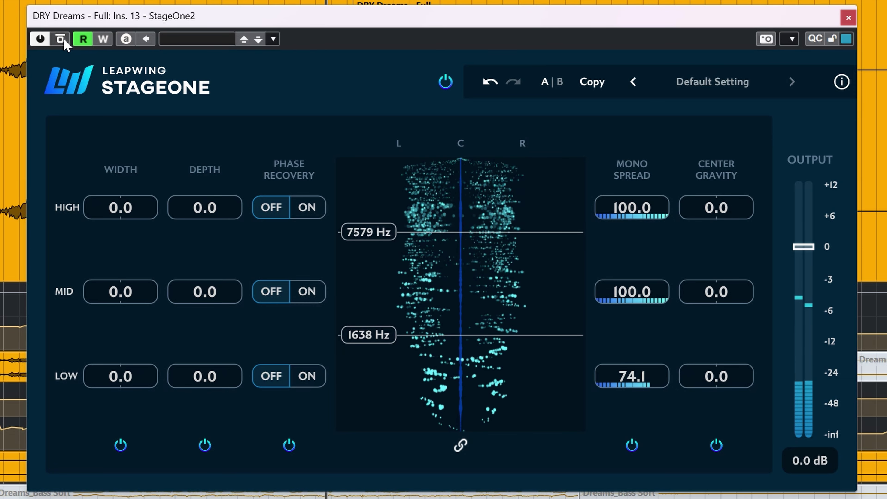
Raise the vocal StageOne's output to 1.0 dB and compare the processed sound with the bypassed one
drag(817, 246, 818, 241)
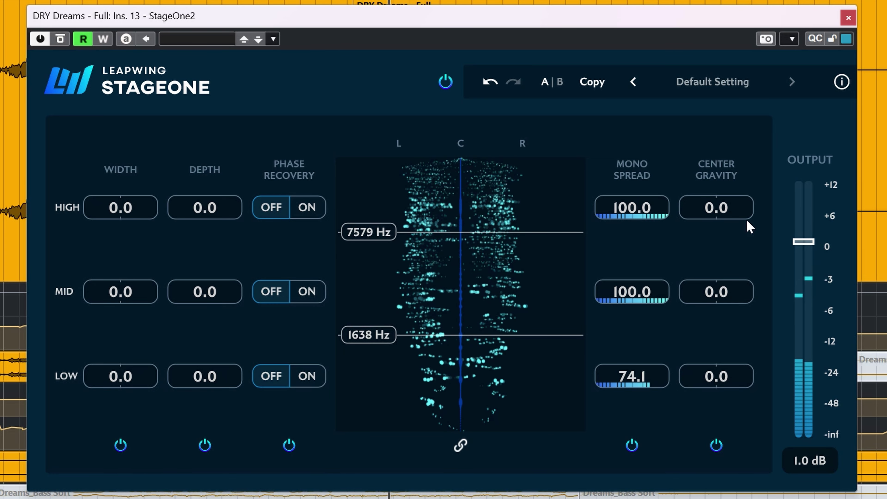
click(60, 39)
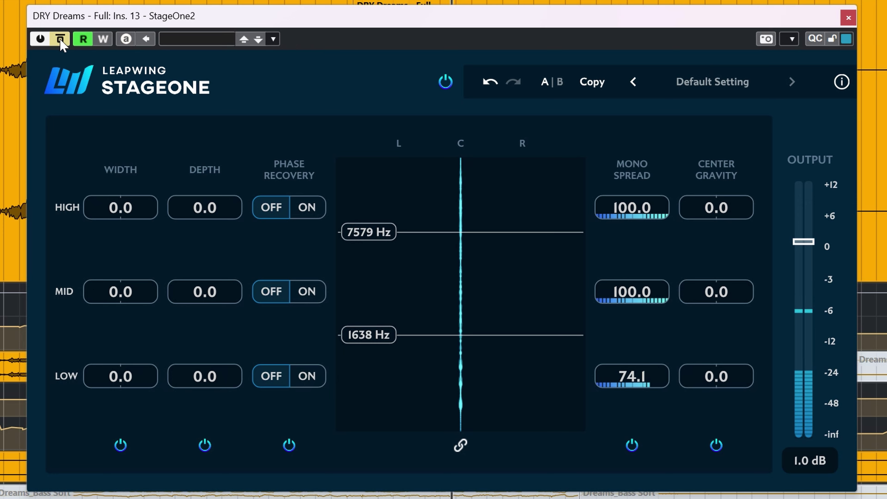
click(60, 39)
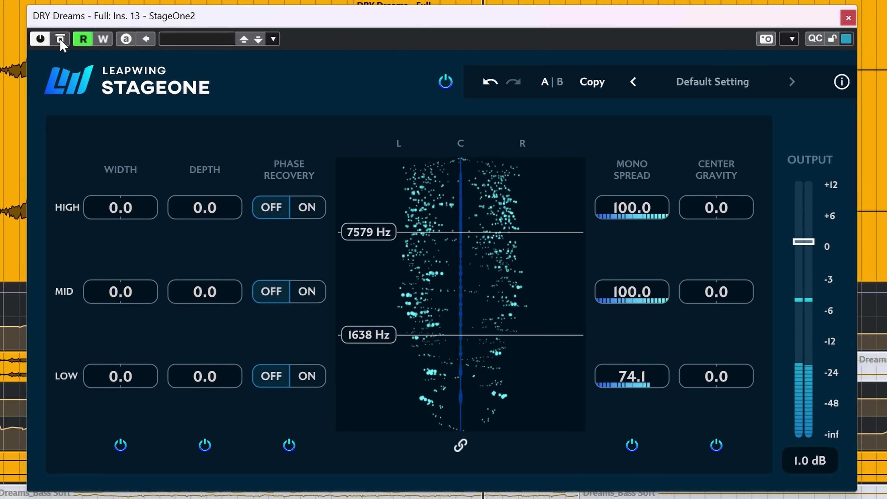
Reduce the vocal's Mono Spread to 52.7 for mid, 64.7 for high and 48.0 for low, and compare it with bypass
drag(644, 302, 603, 338)
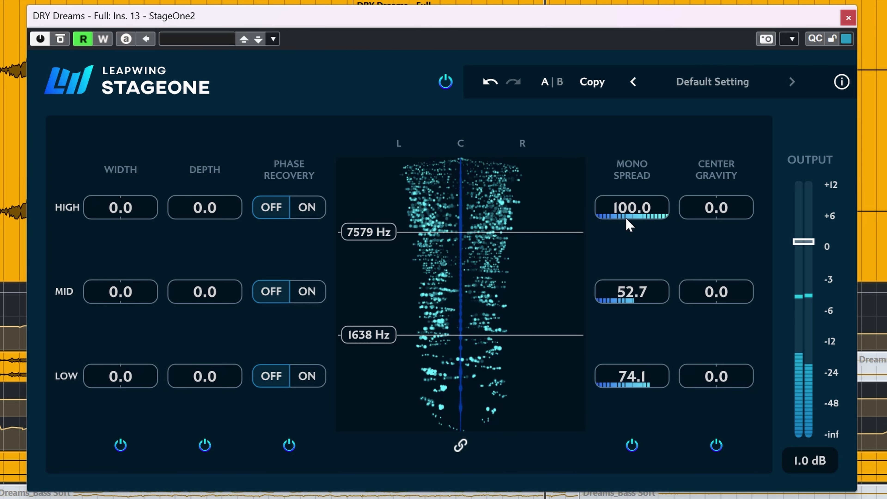
drag(625, 215, 611, 217)
drag(643, 370, 617, 384)
click(60, 40)
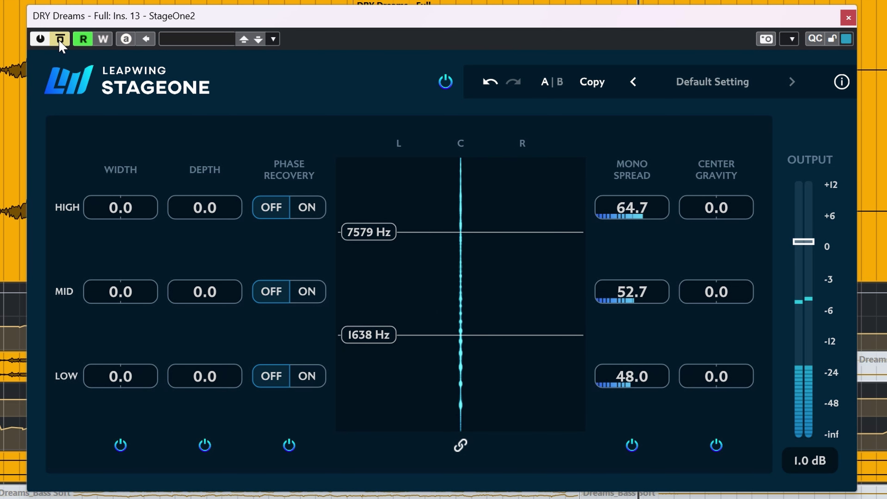
click(60, 39)
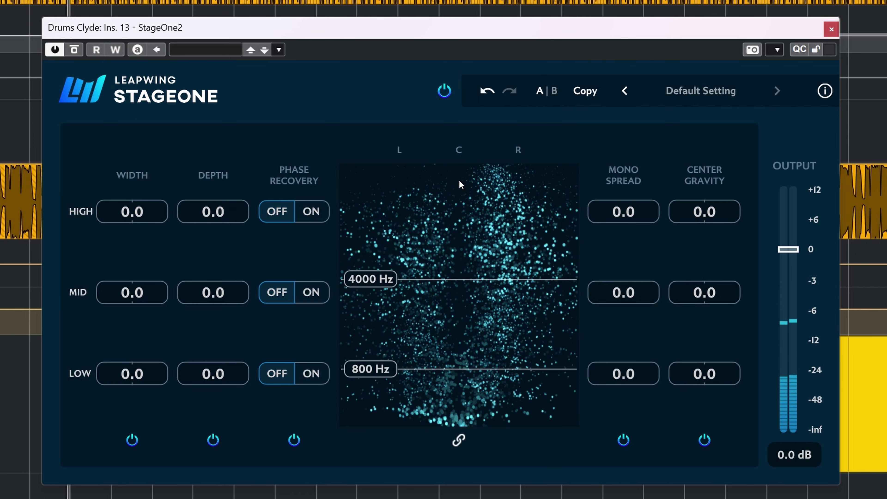
Set the Depth of all three bands to 100 on the drums' StageOne and compare the result with bypass
drag(213, 214, 318, 222)
drag(206, 294, 287, 301)
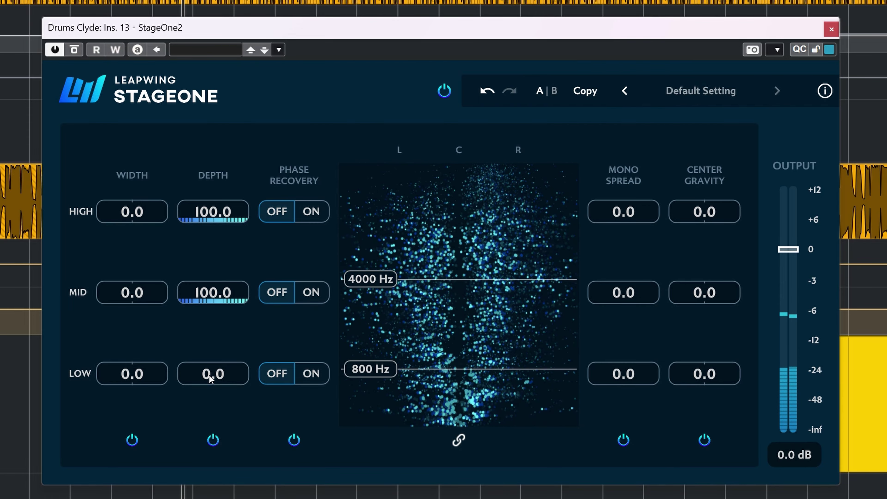
drag(211, 378, 285, 381)
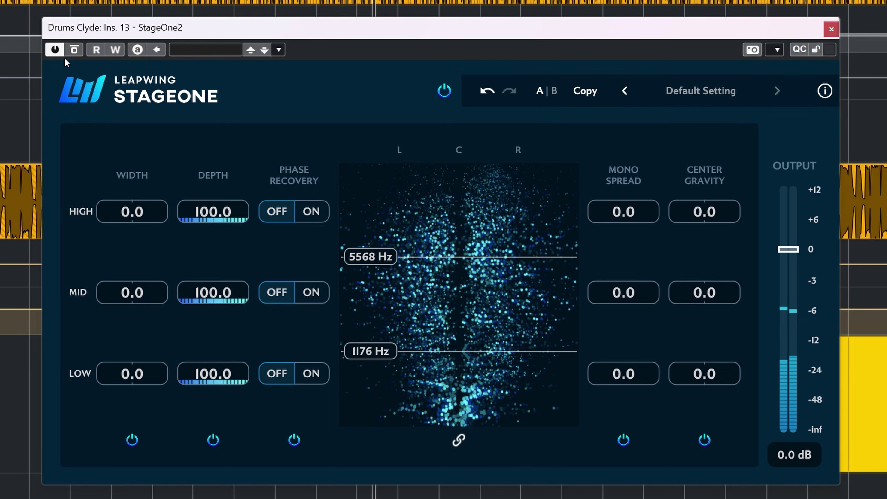
click(73, 48)
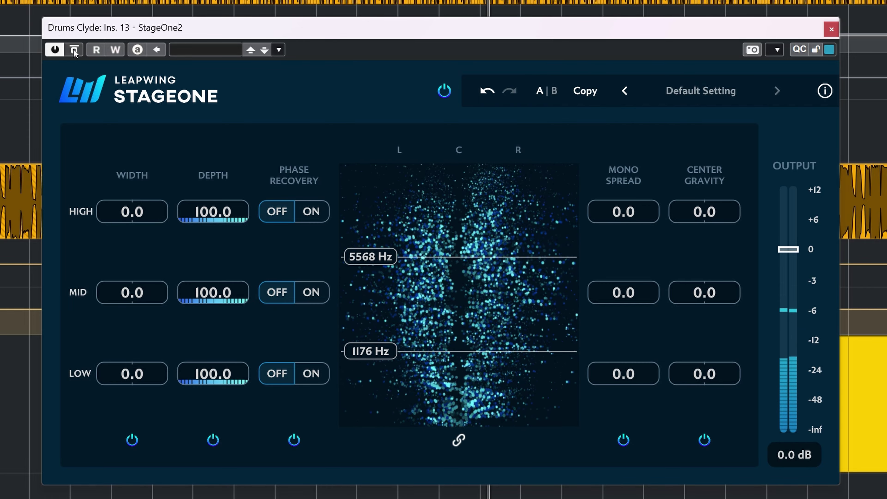
click(73, 49)
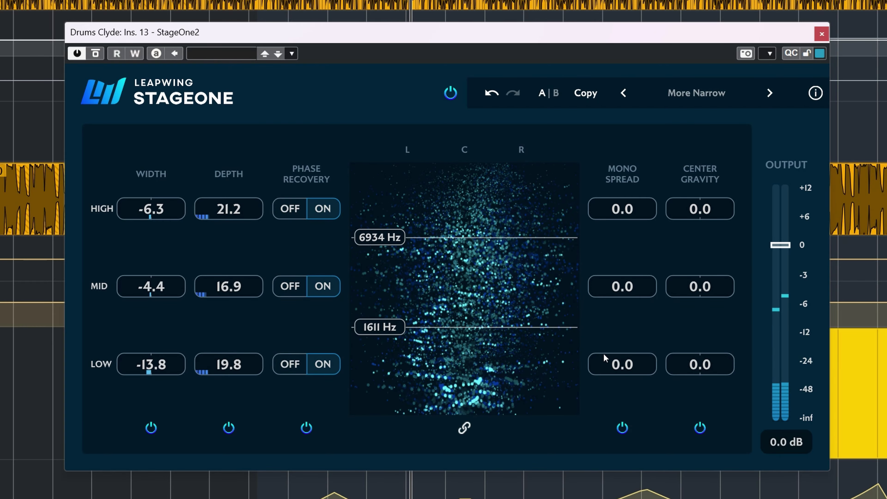
Set the drums' Mono Spread to 56.5 low, 19.1 mid and 13.4 high, and Center Gravity to 52.2 high, 26.8 mid and 29.6 low
drag(605, 358, 657, 357)
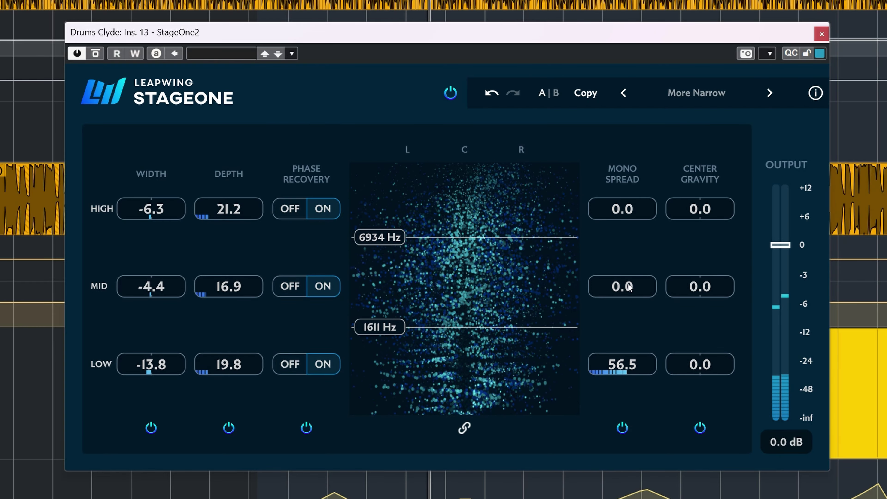
drag(614, 285, 632, 285)
drag(625, 213, 709, 222)
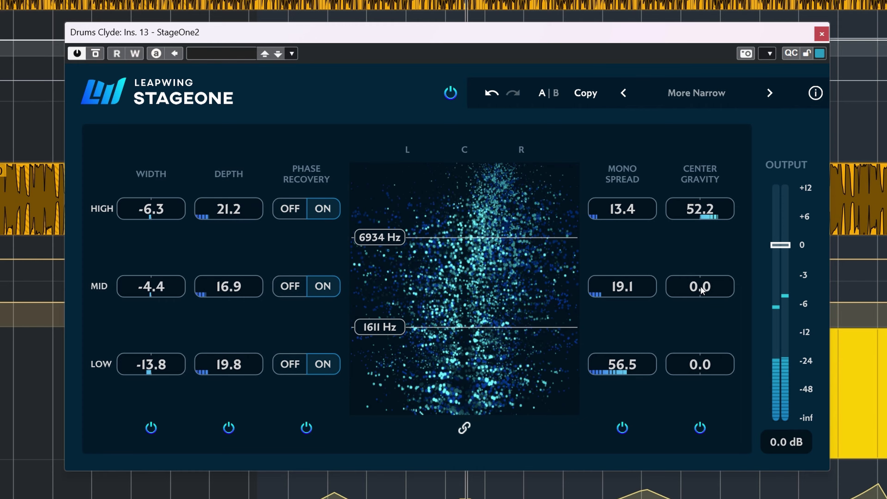
drag(698, 291, 702, 288)
drag(699, 356, 694, 360)
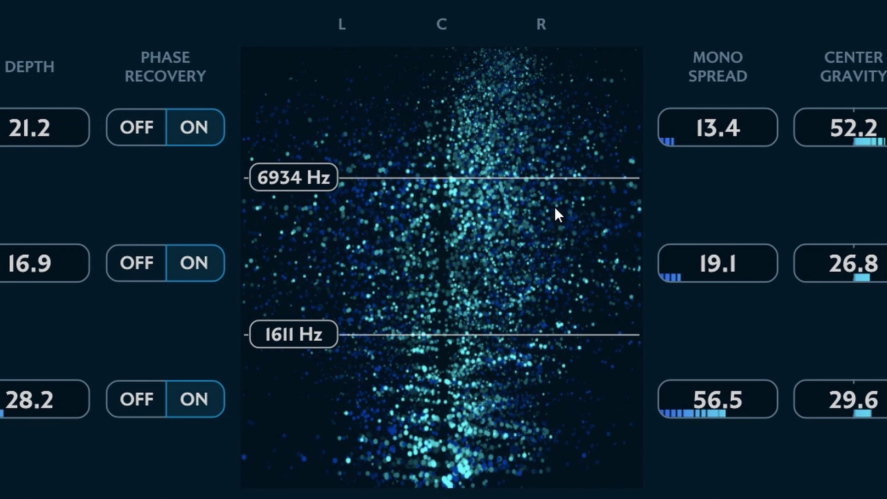
Adjust the drums' StageOne band crossover frequencies to 7204 Hz and 1665 Hz
drag(503, 177, 503, 182)
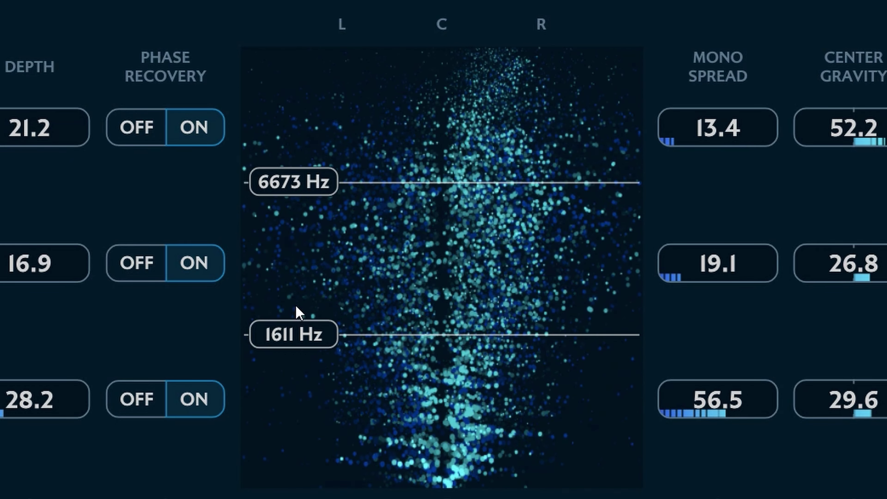
drag(434, 329, 434, 307)
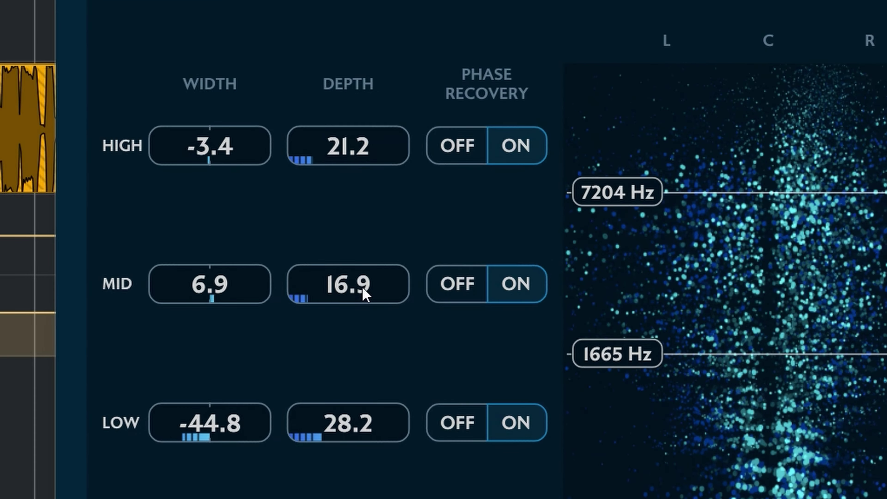
Set the mid band's Depth to 45 on the drums' StageOne and open the high band's Depth value for editing
double_click(227, 290)
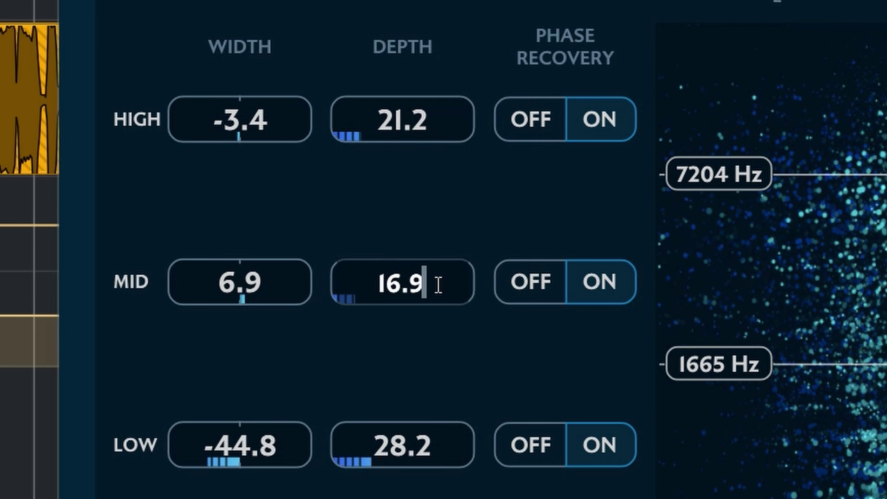
key(BackSpace)
key(BackSpace)
key(BackSpace)
key(BackSpace)
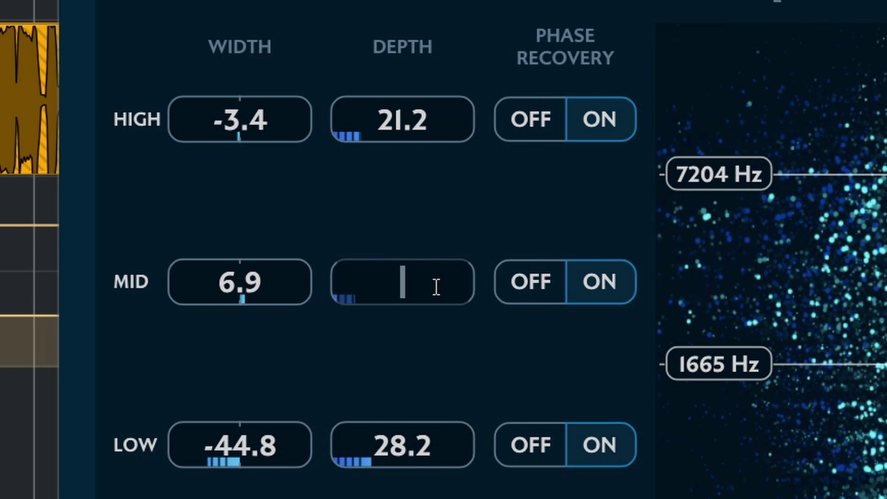
text(45)
key(Return)
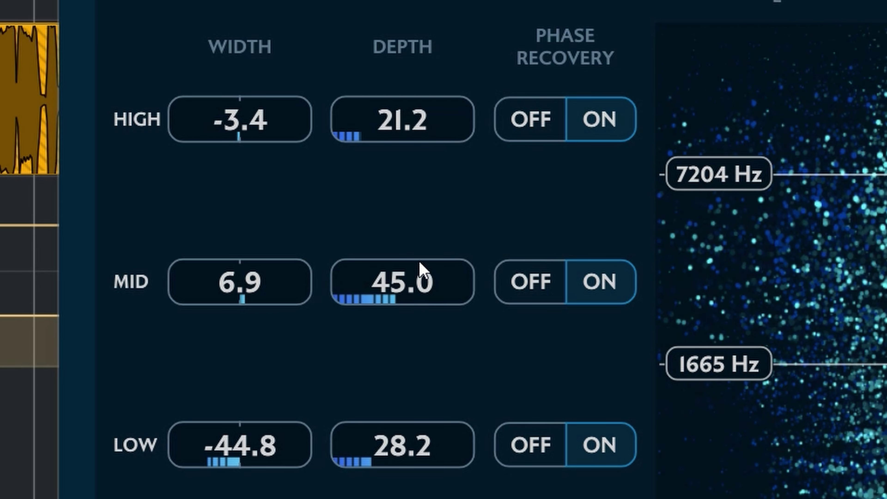
double_click(425, 120)
drag(426, 120, 356, 113)
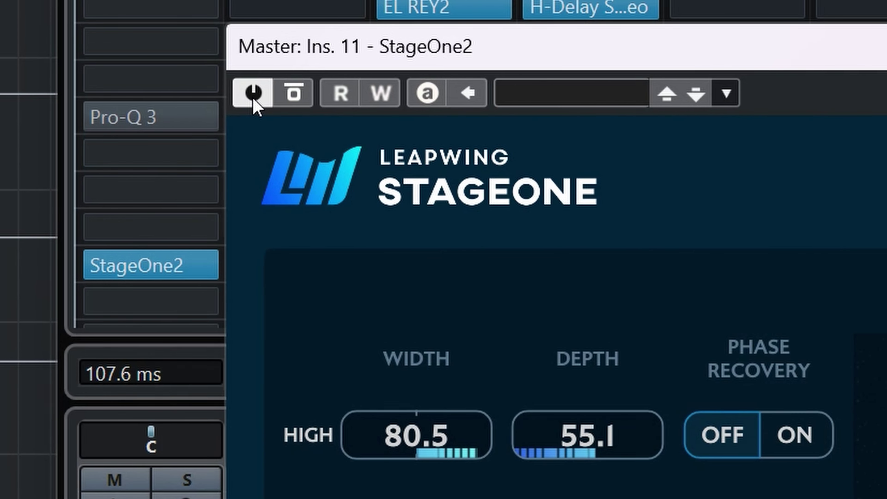
Compare the mix with the master channel's StageOne bypassed and active, leaving the processing on
click(253, 98)
click(254, 99)
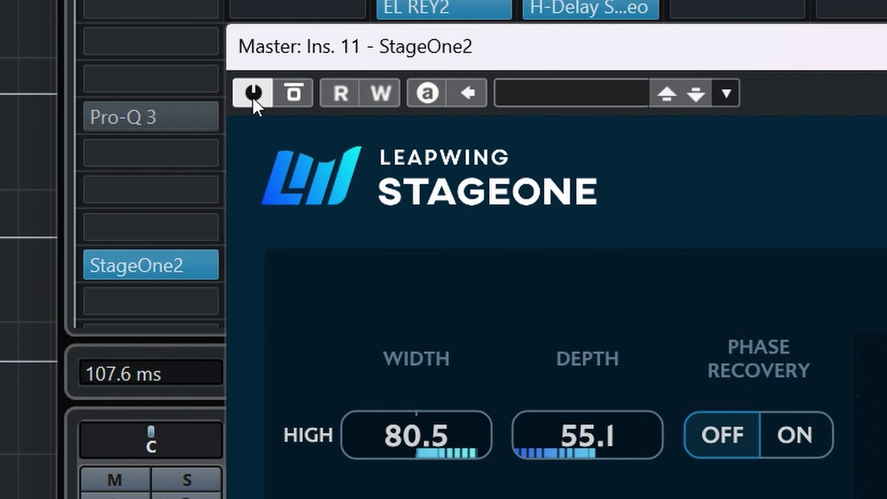